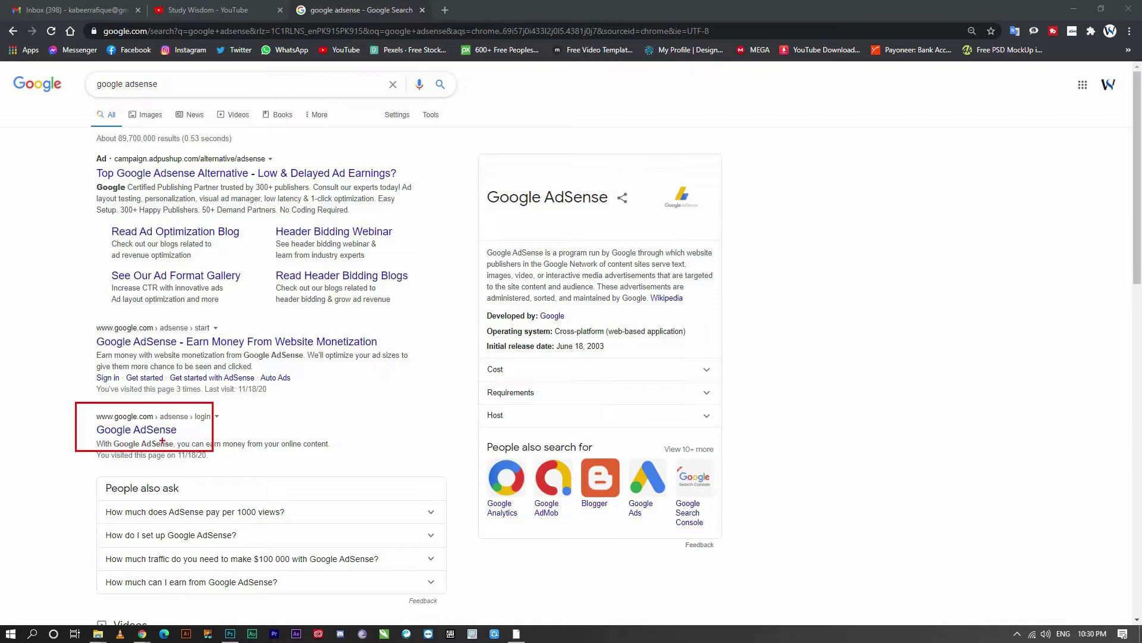
- Open the Google AdSense login result and go to the action required to release the payments on hold
left_click(154, 434)
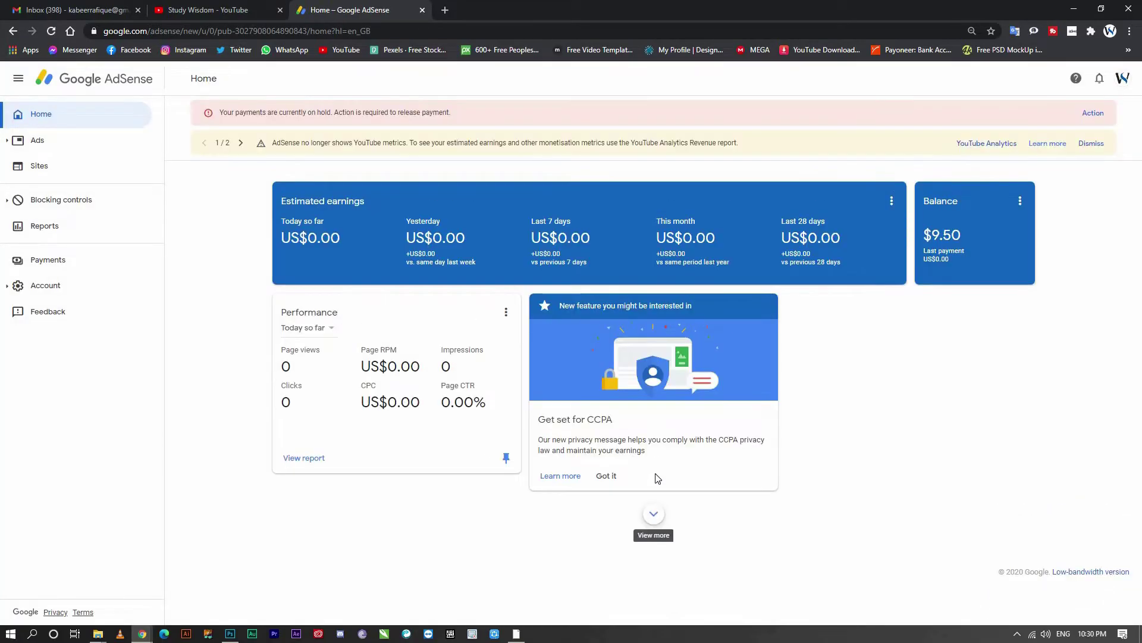
left_click(649, 534)
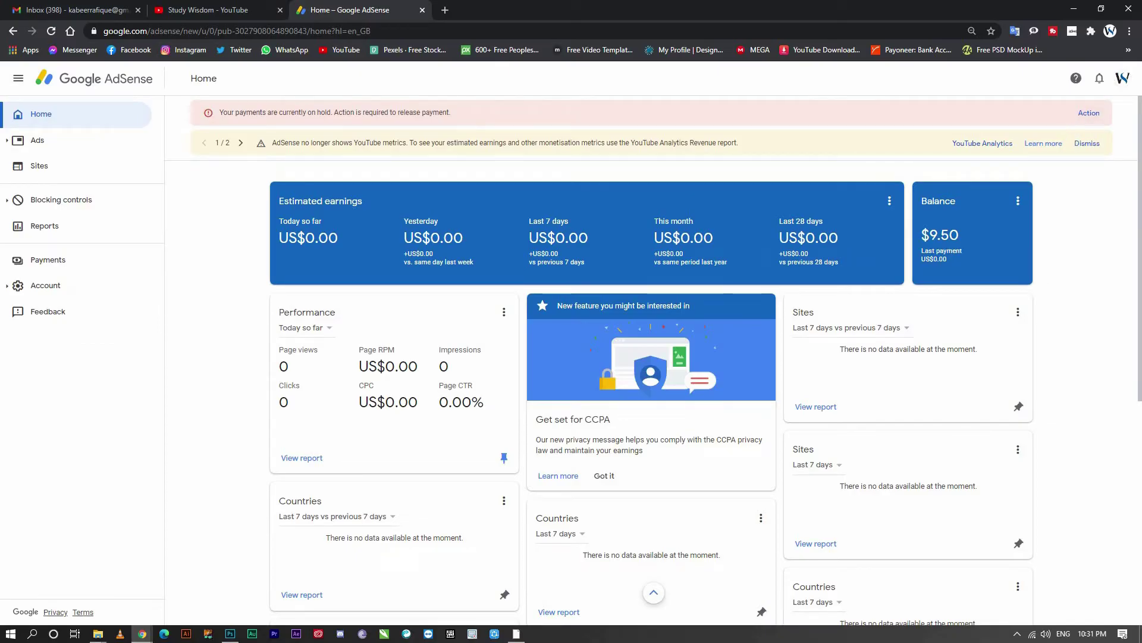
left_click_drag(1066, 103, 1115, 123)
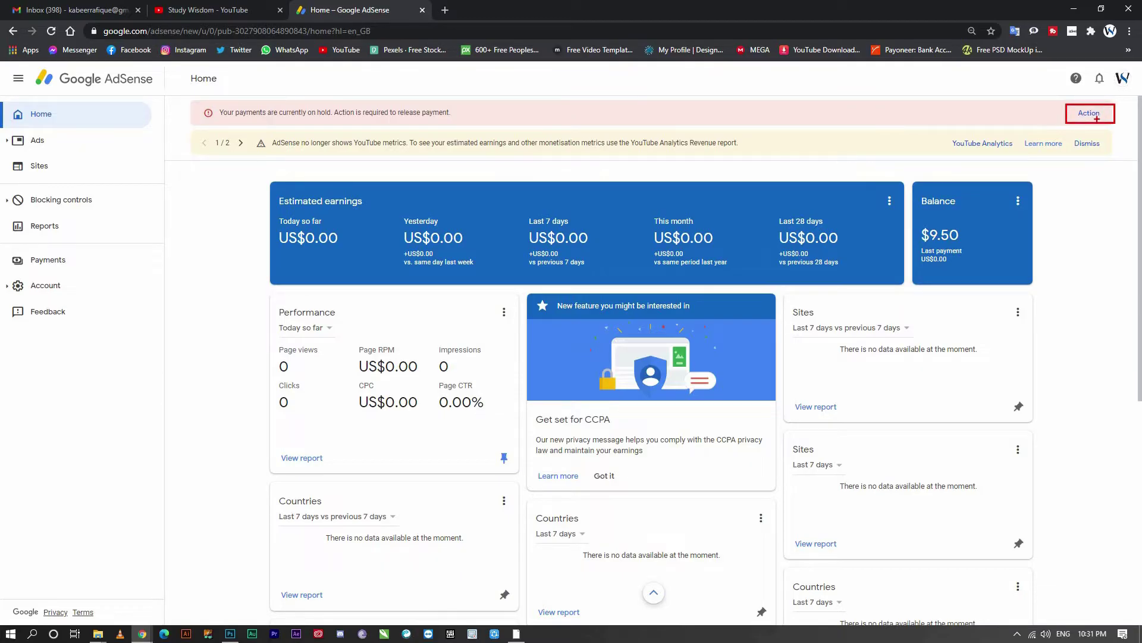
key("Escape")
left_click(1092, 116)
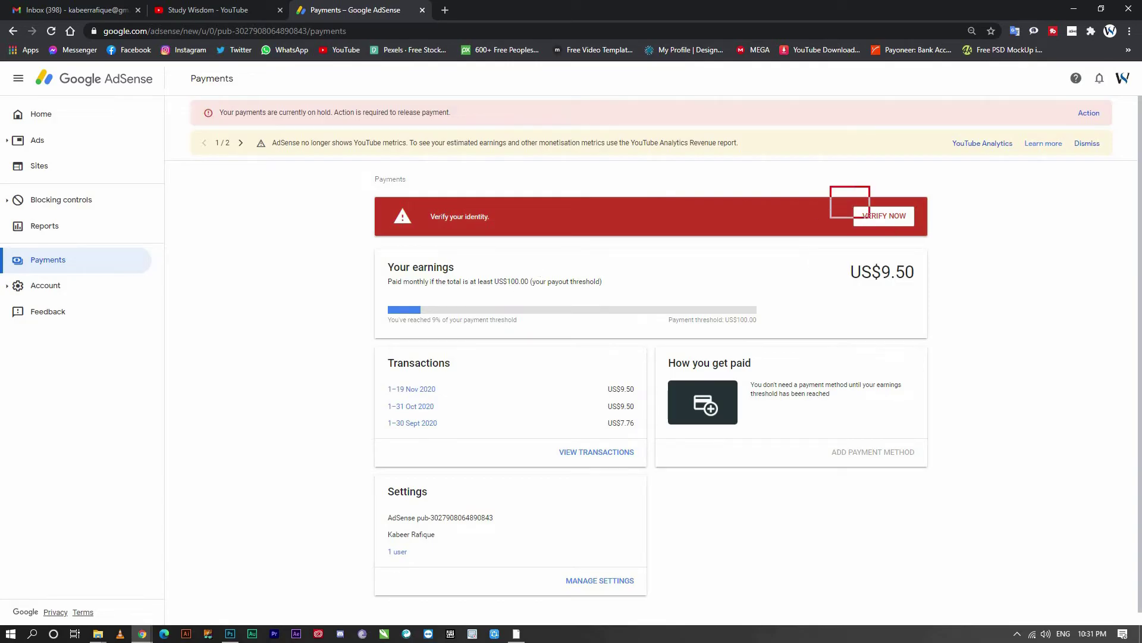
- Start the identity verification and open its name and address details for editing
left_click(885, 216)
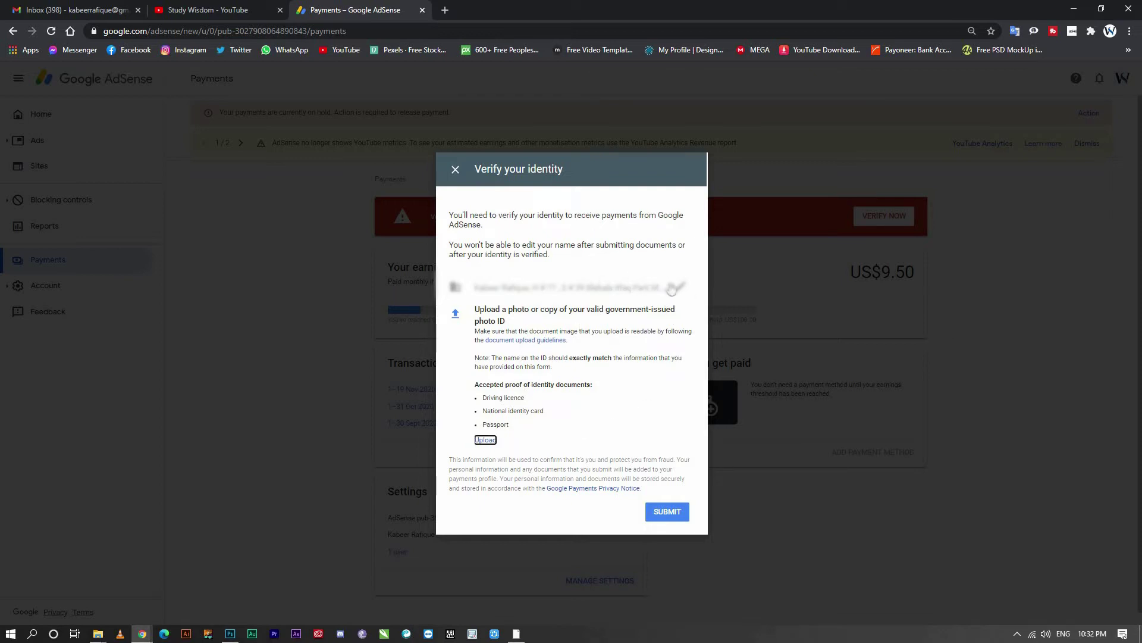
left_click_drag(663, 270, 704, 306)
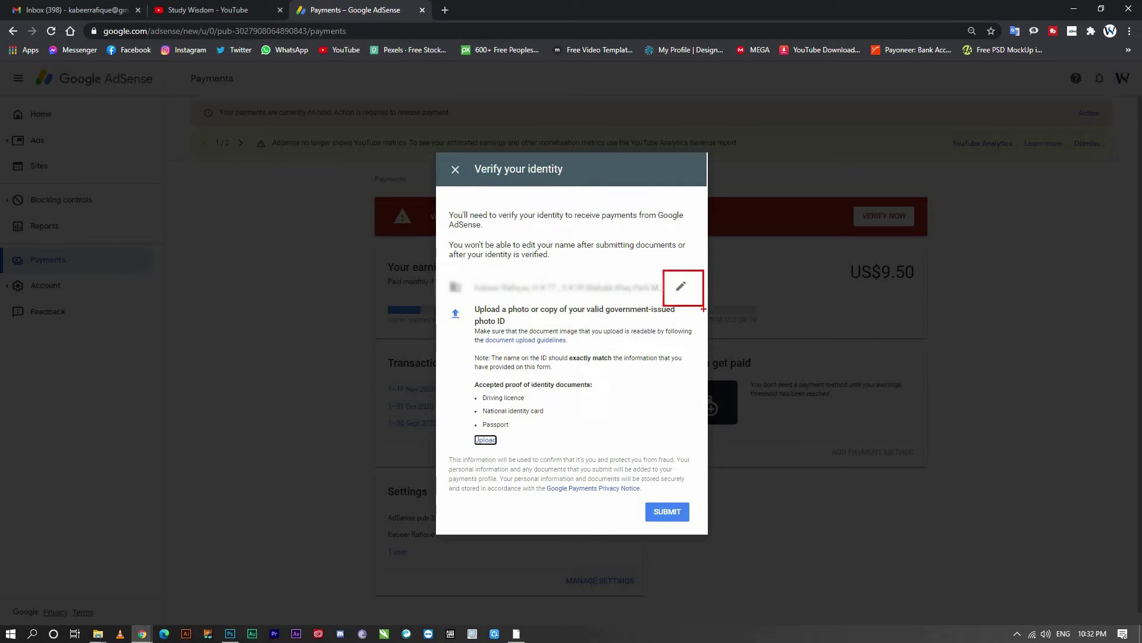
left_click(680, 287)
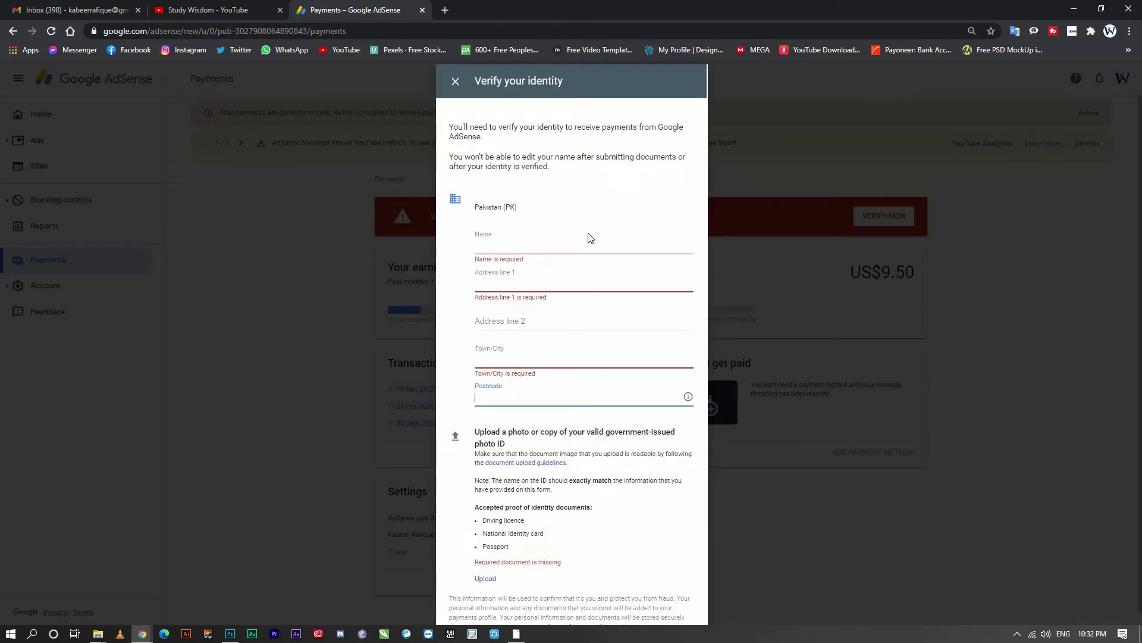
mouse_move(458, 219)
left_mouse_down()
mouse_move(498, 247)
mouse_move(698, 270)
left_mouse_up()
mouse_move(464, 262)
left_mouse_down()
mouse_move(491, 292)
mouse_move(710, 308)
left_mouse_up()
mouse_move(473, 305)
left_mouse_down()
mouse_move(523, 339)
mouse_move(692, 338)
left_mouse_up()
key("ctrl+z")
key("ctrl+z")
key("ctrl+z")
mouse_move(464, 344)
left_mouse_down()
mouse_move(539, 375)
mouse_move(679, 383)
left_mouse_up()
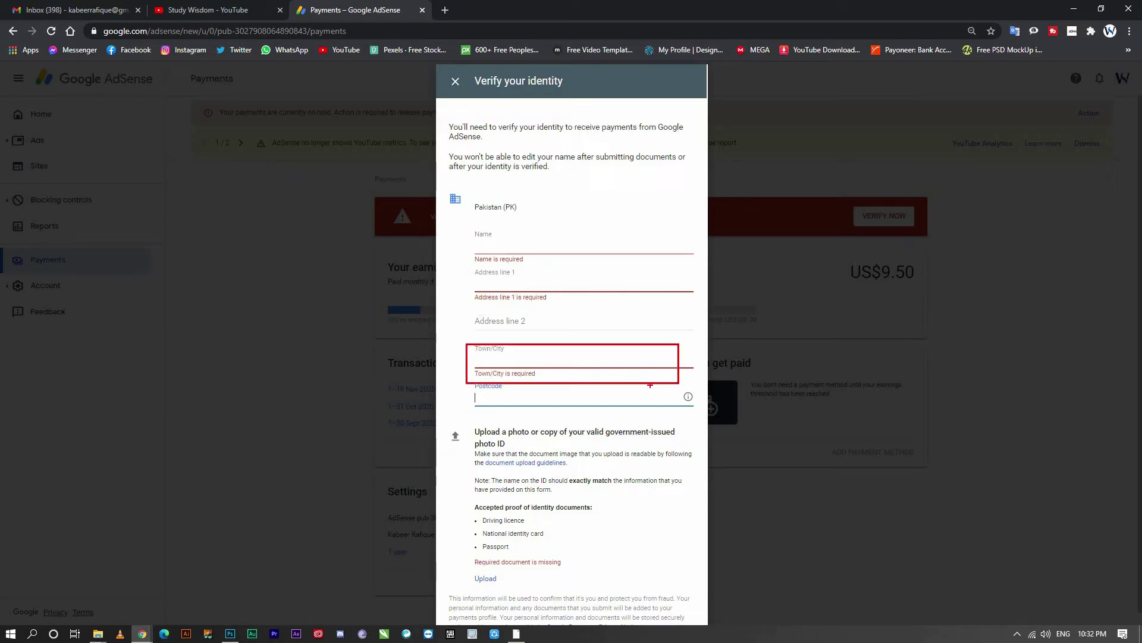
key("ctrl+z")
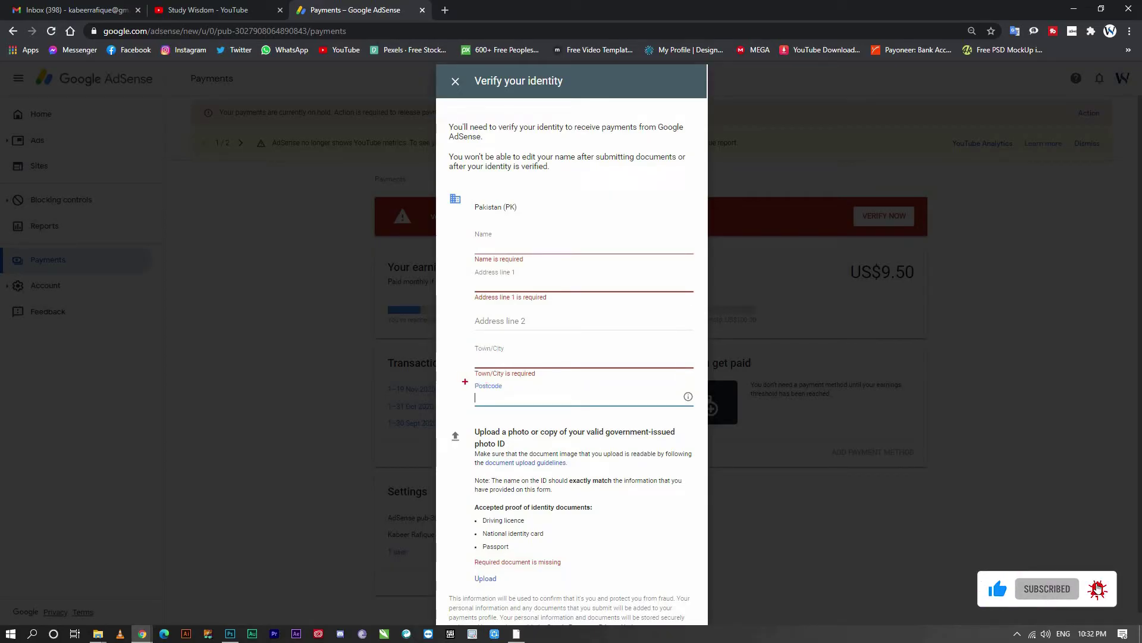
mouse_move(465, 382)
left_mouse_down()
mouse_move(514, 411)
mouse_move(662, 412)
left_mouse_up()
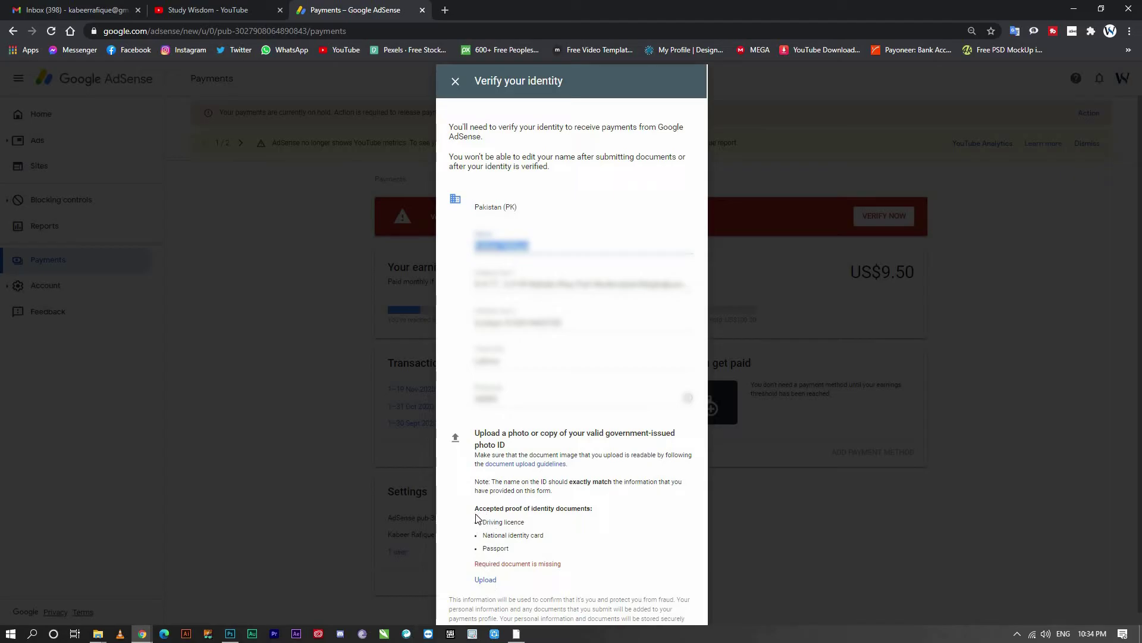
- Review the accepted proof of identity documents, including the national identity card entry
left_click_drag(476, 512, 599, 516)
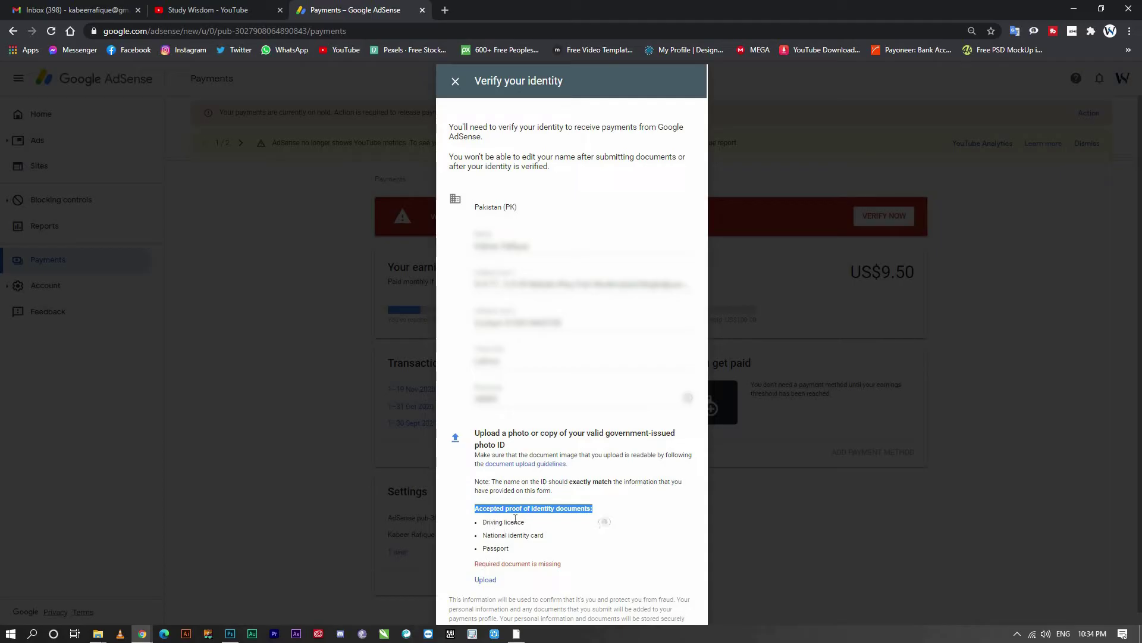
left_click_drag(483, 535, 516, 554)
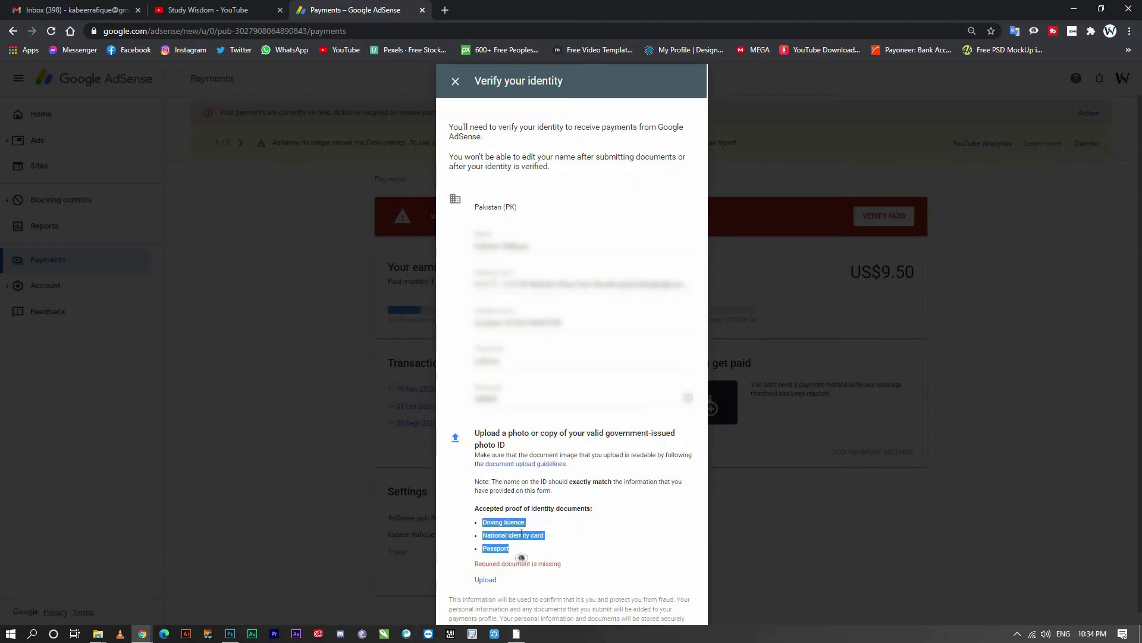
left_click(498, 526)
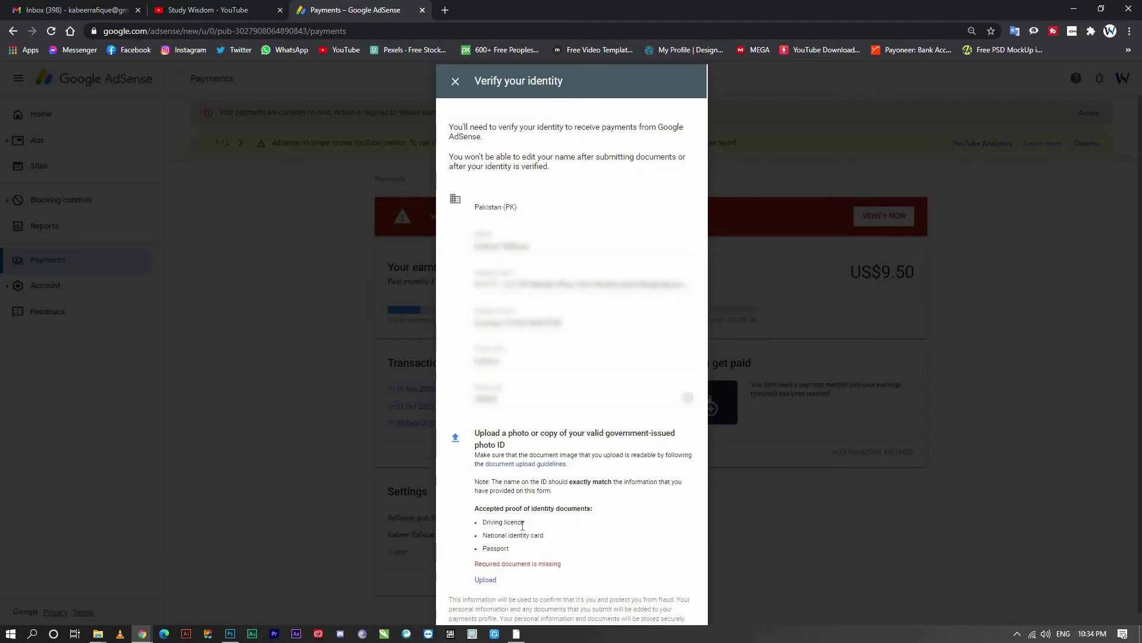
mouse_move(499, 539)
left_mouse_down()
mouse_move(543, 538)
mouse_move(509, 547)
left_mouse_up()
left_click(505, 536)
left_click_drag(485, 536, 543, 535)
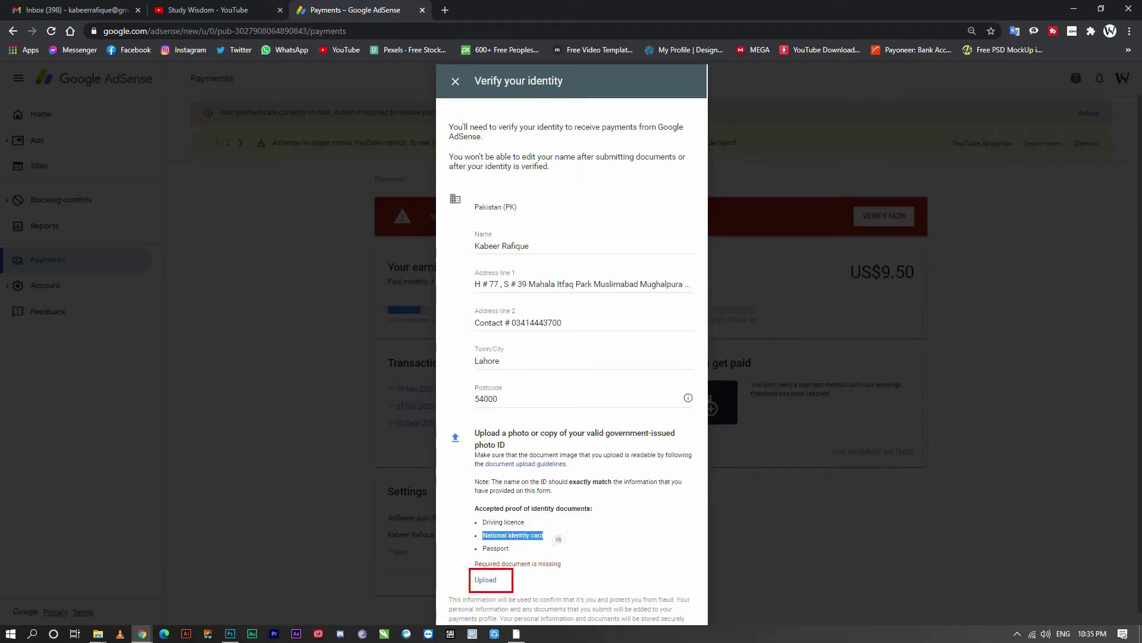
- Upload id card.png from the Friend Data folder on the Desktop as the government-issued photo ID
left_click(495, 583)
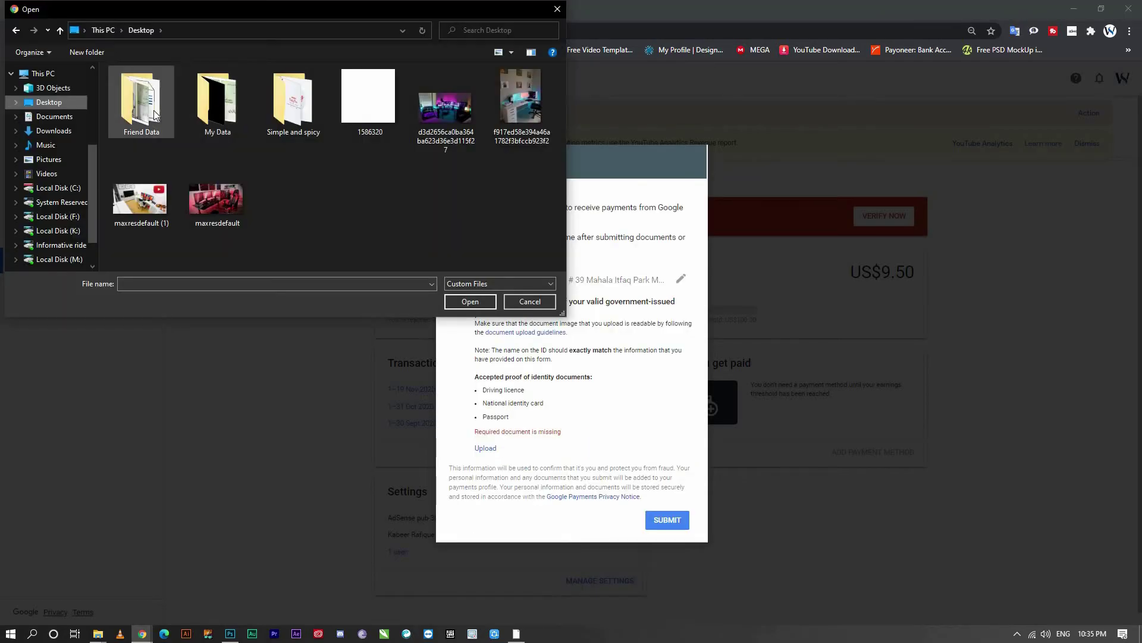
double_click(155, 113)
double_click(155, 113)
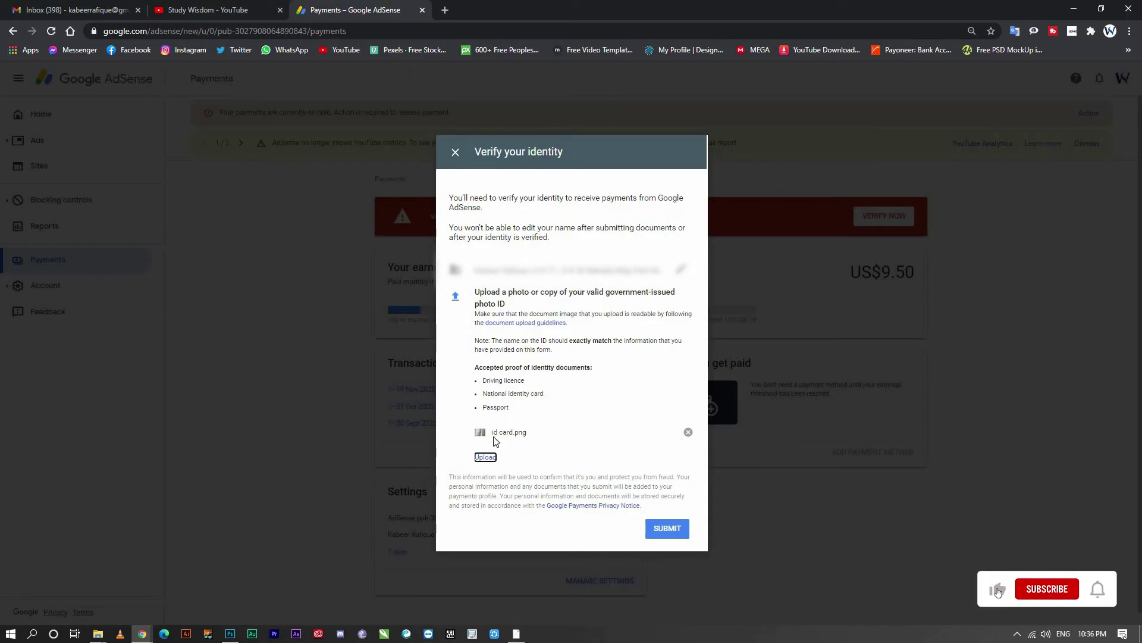
- Submit the identity verification, acknowledge the confirmation and reload the Payments page
left_click(663, 529)
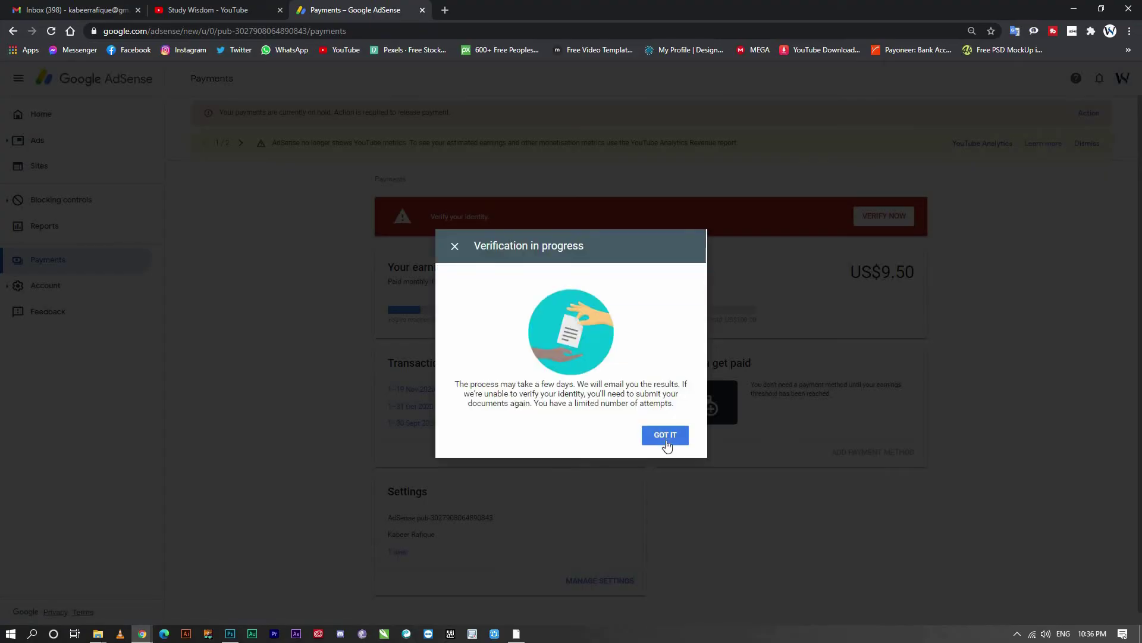
left_click(665, 437)
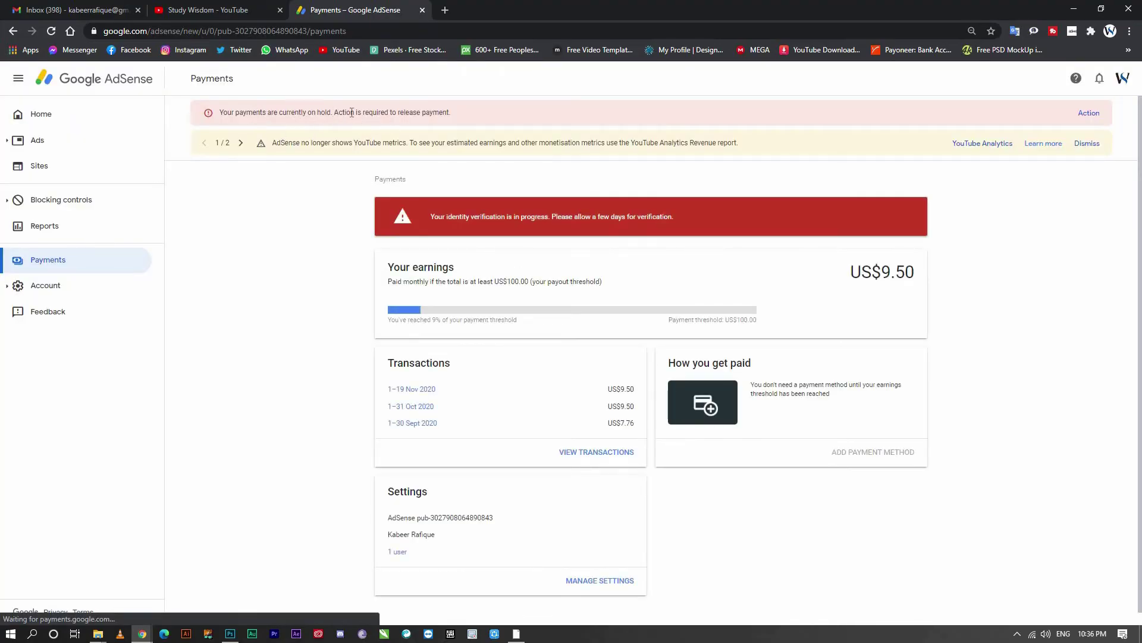
left_click(52, 30)
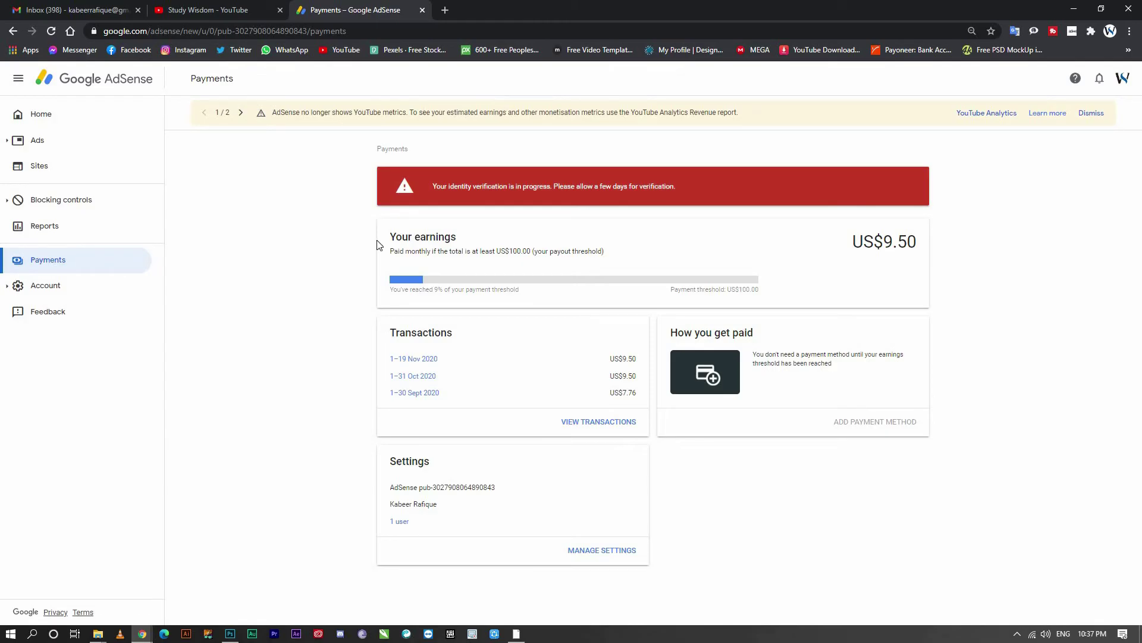
- Switch to the Gmail inbox, refresh it and open the Google Payments email "You need to verify your identity"
left_click(89, 10)
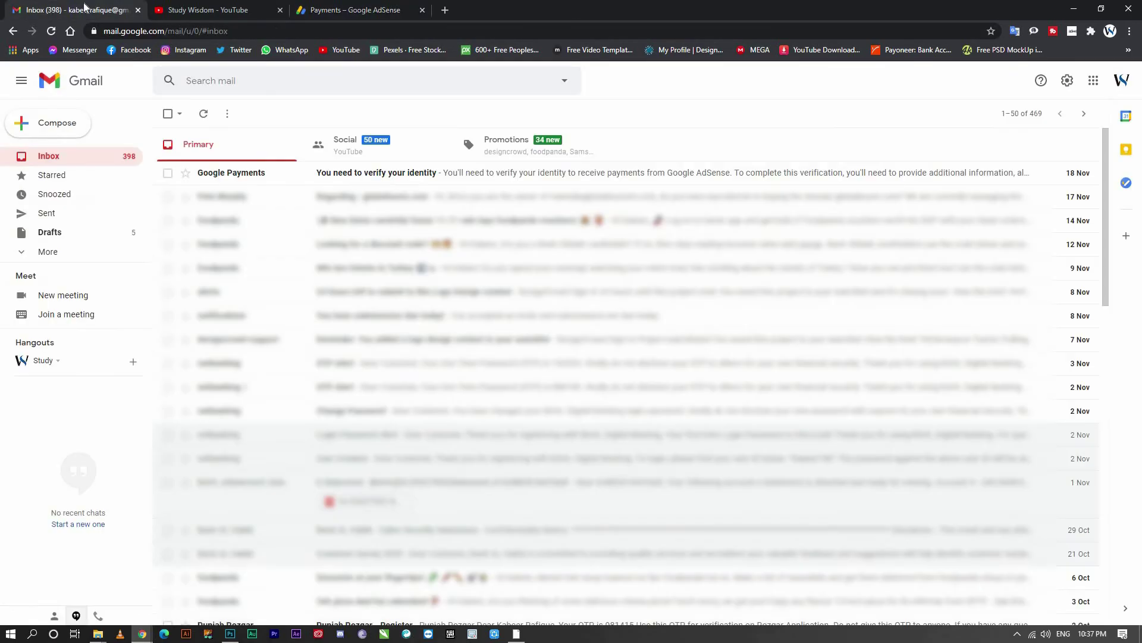
left_click(50, 30)
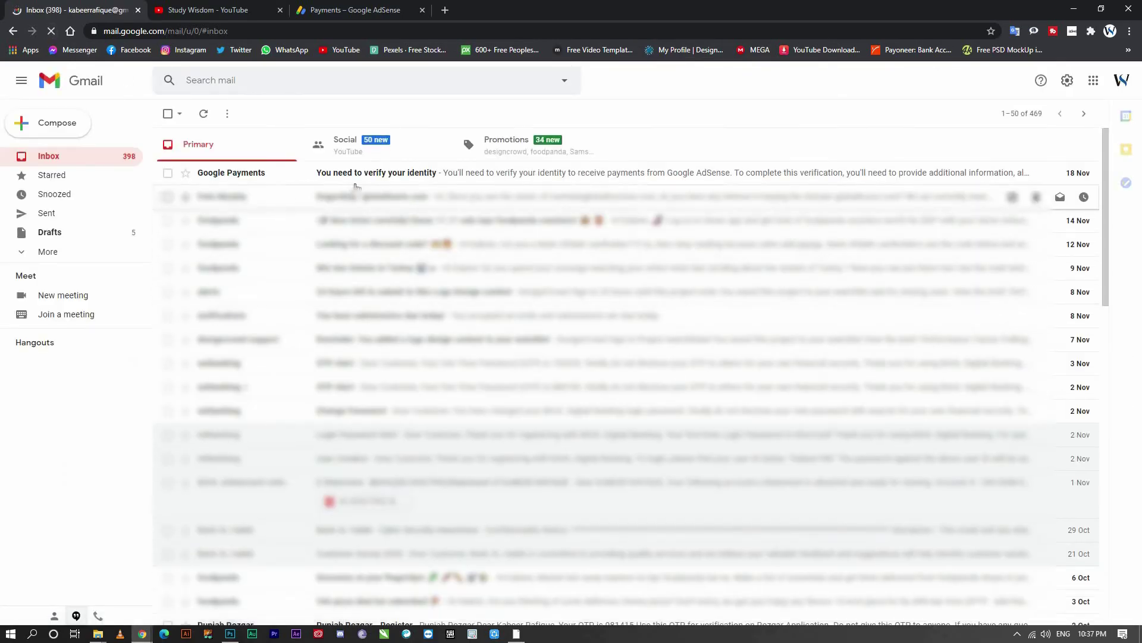
left_click(356, 184)
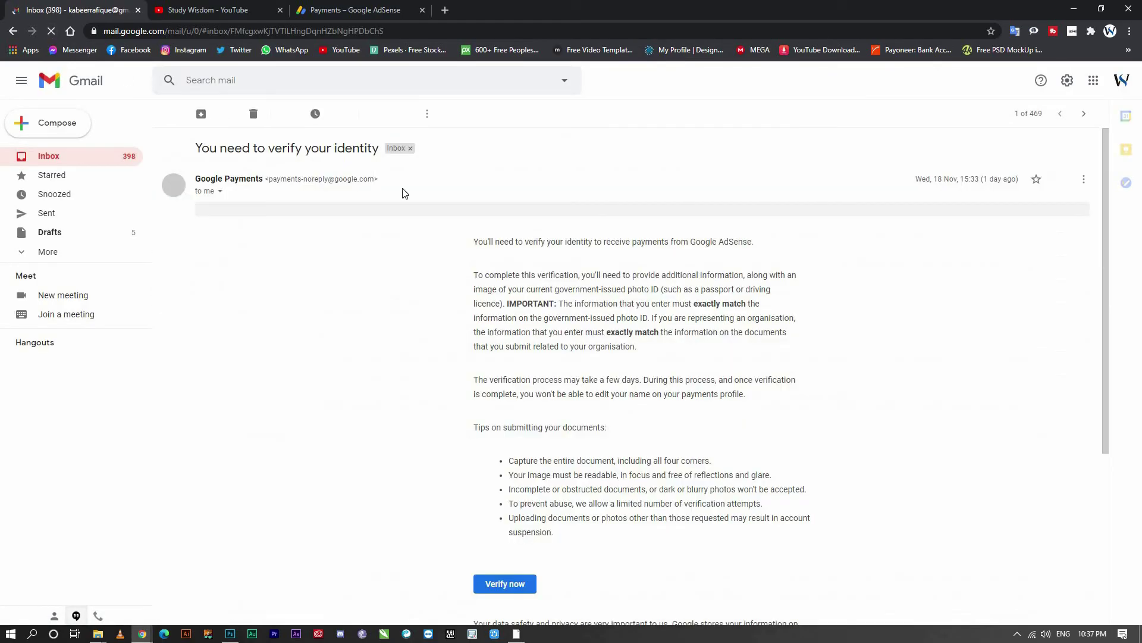